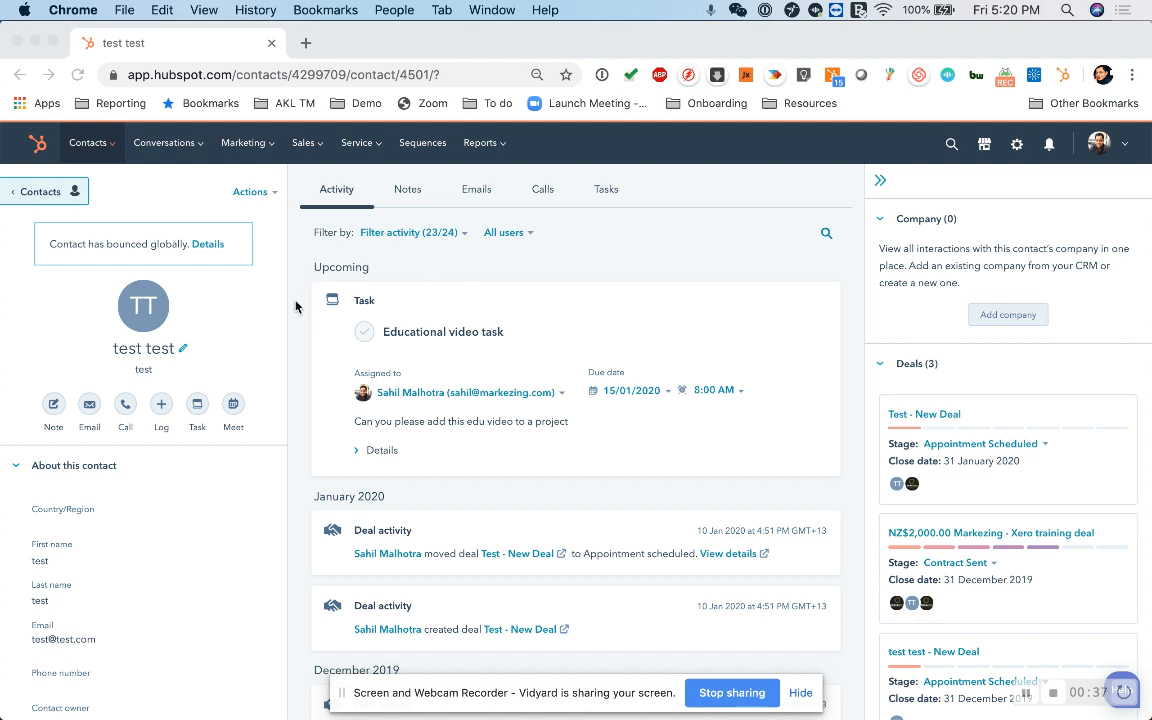
Open the Snippets page in a separate browser tab, keeping the contact record open.
left_click(268, 272)
mouse_move(193, 155)
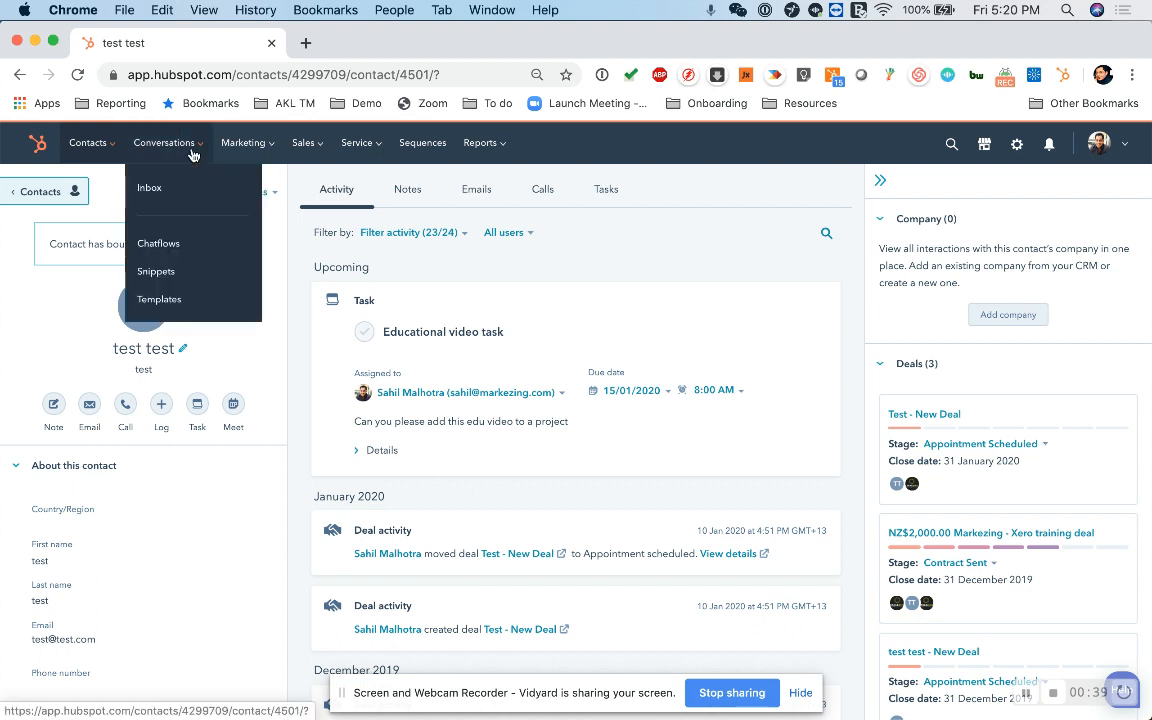
left_click(210, 271, "super")
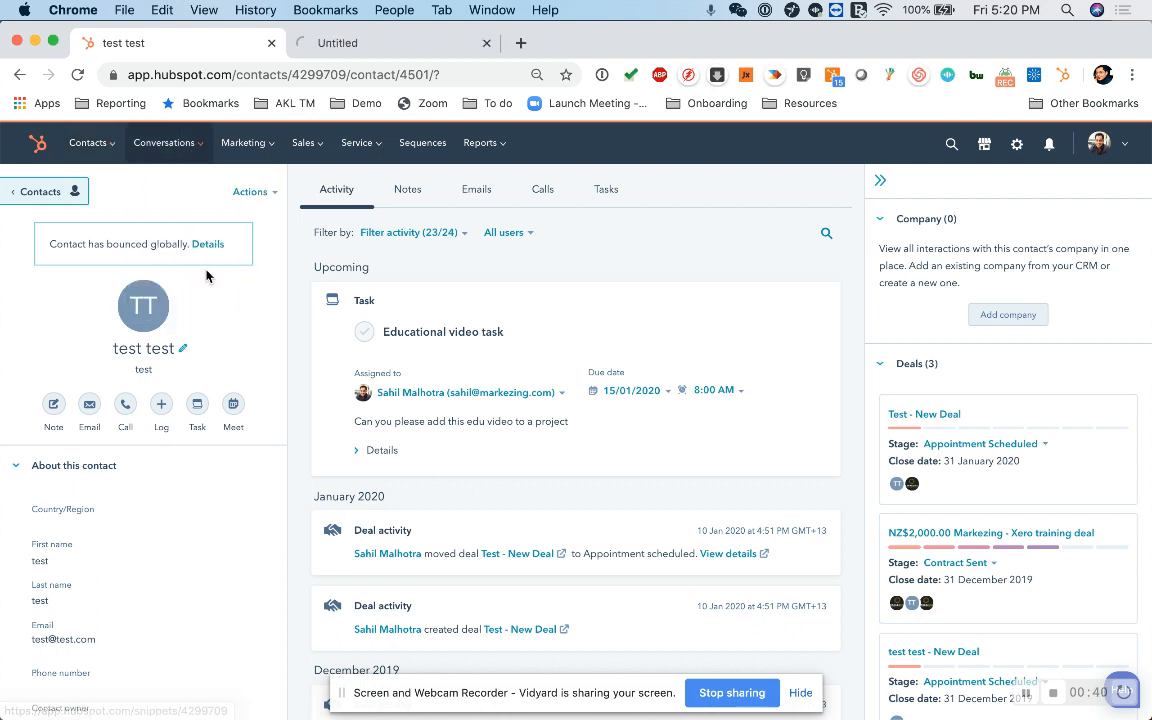
Start an email to the contact, open the new-snippet page from its snippet picker, and hide the screen-sharing notice.
left_click(90, 408)
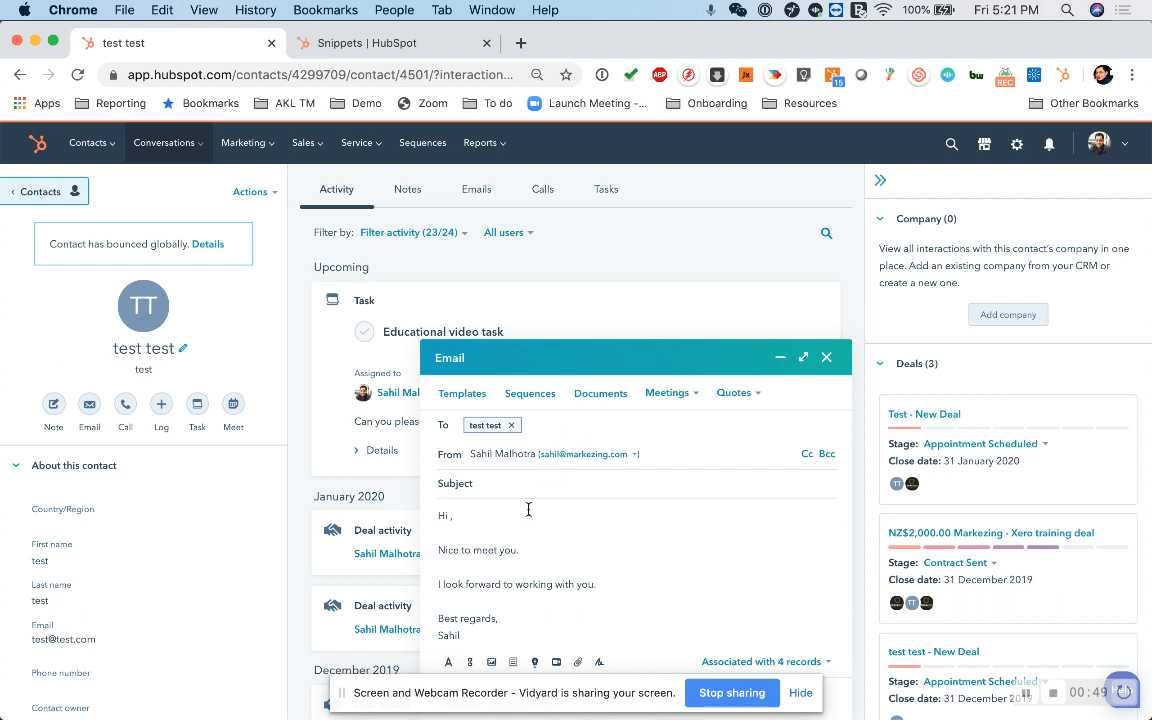
left_click(513, 664)
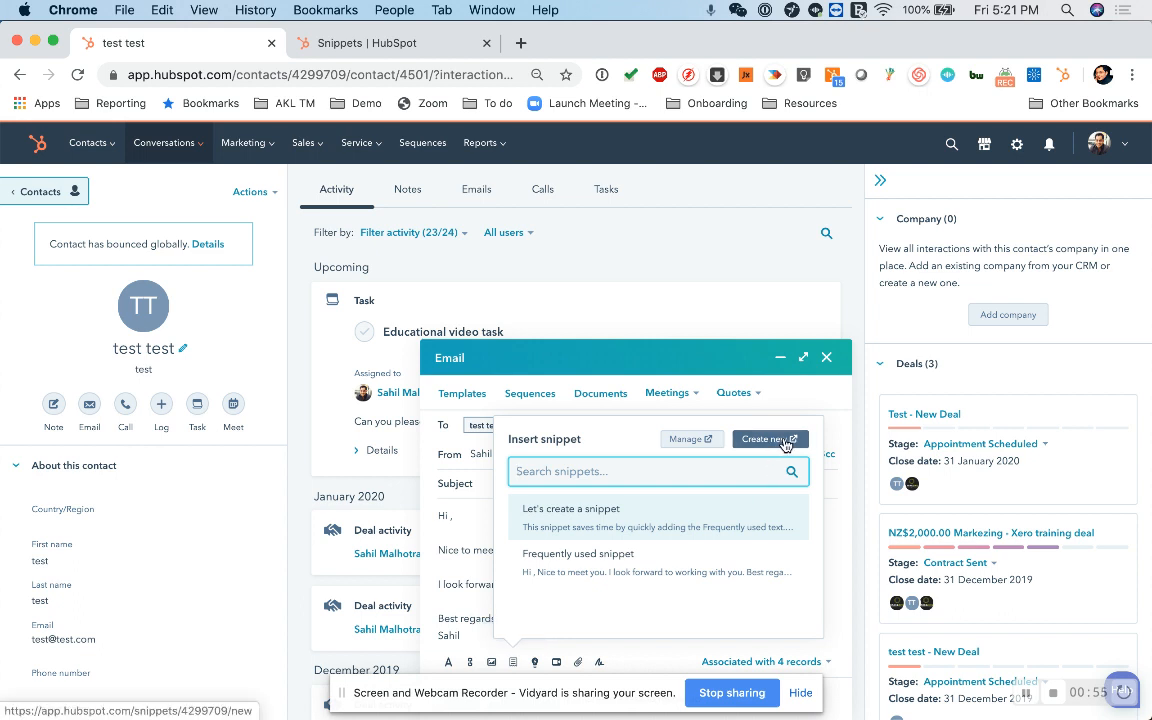
left_click(785, 443)
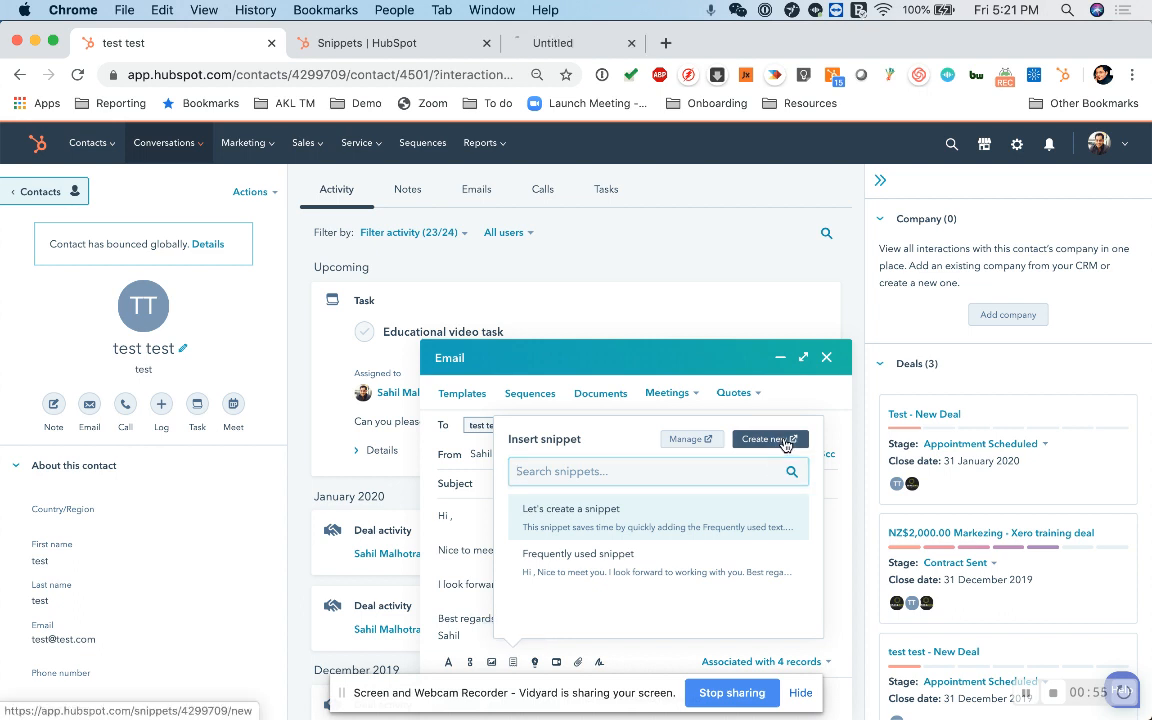
left_click(802, 693)
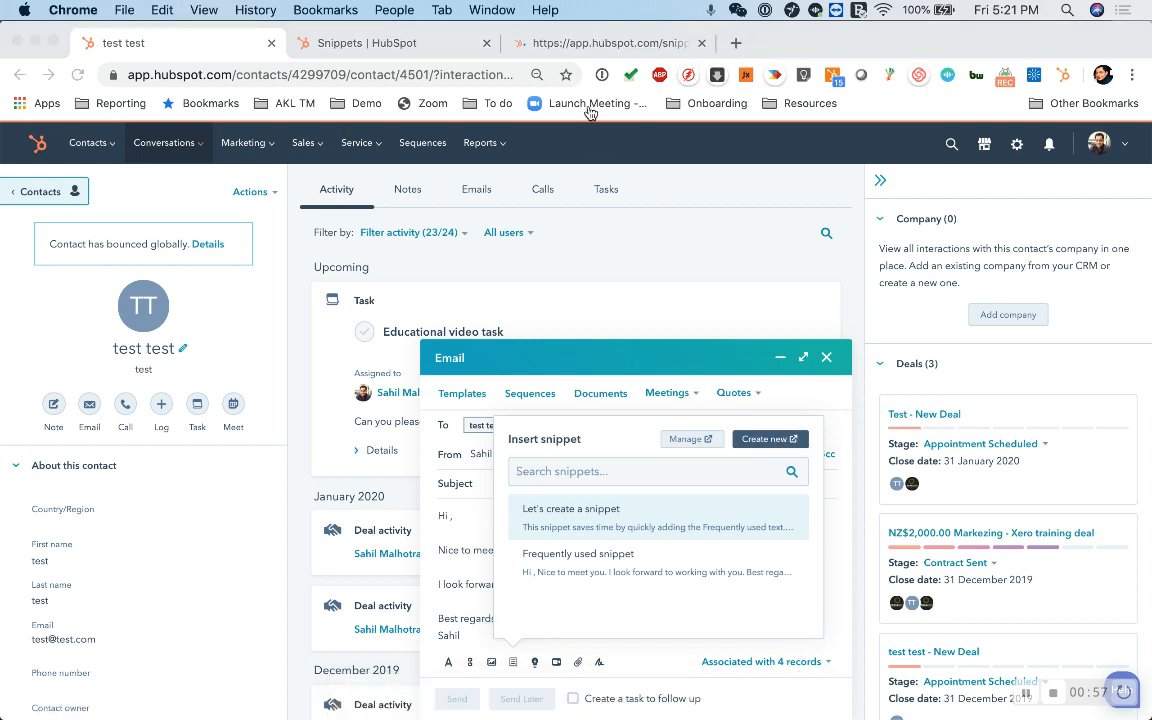
Switch to the Snippets list and start a new snippet with the internal name "Test".
left_click(399, 46)
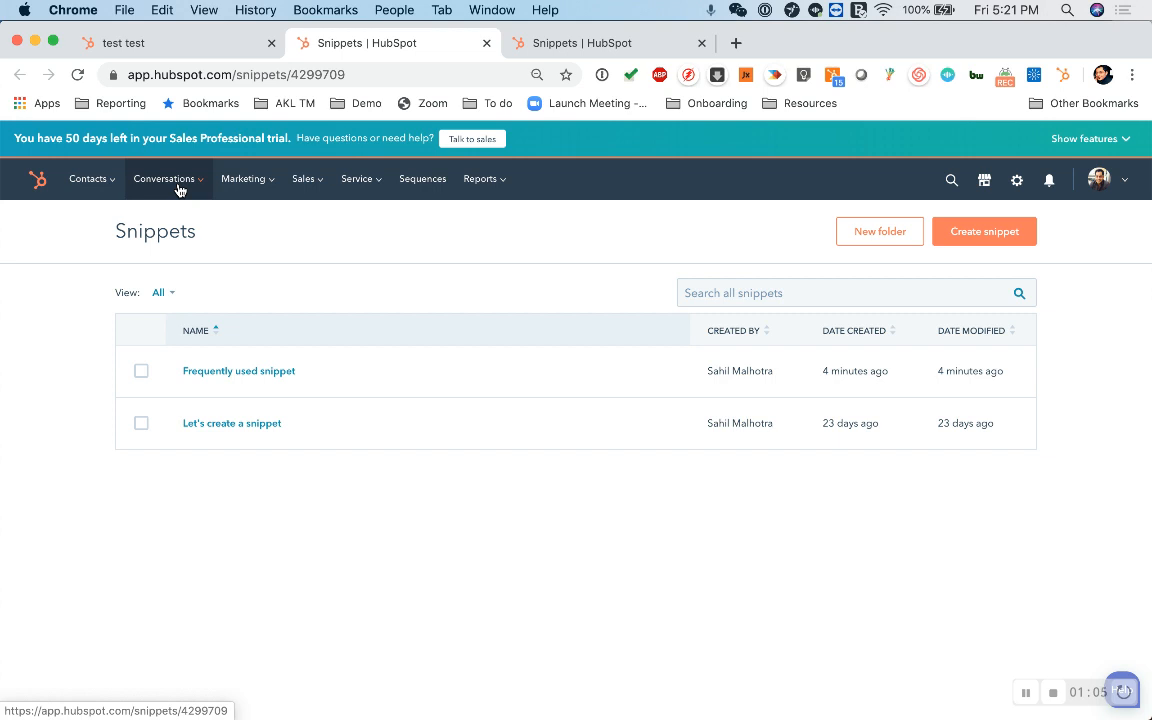
left_click(155, 170)
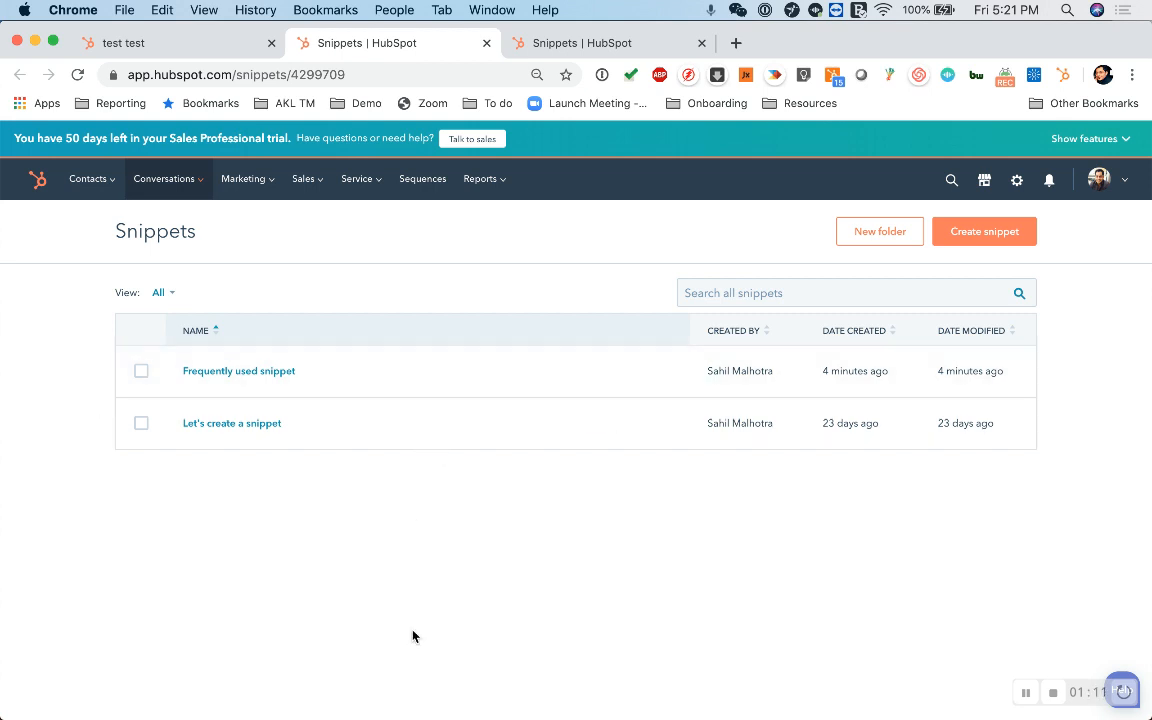
left_click(999, 242)
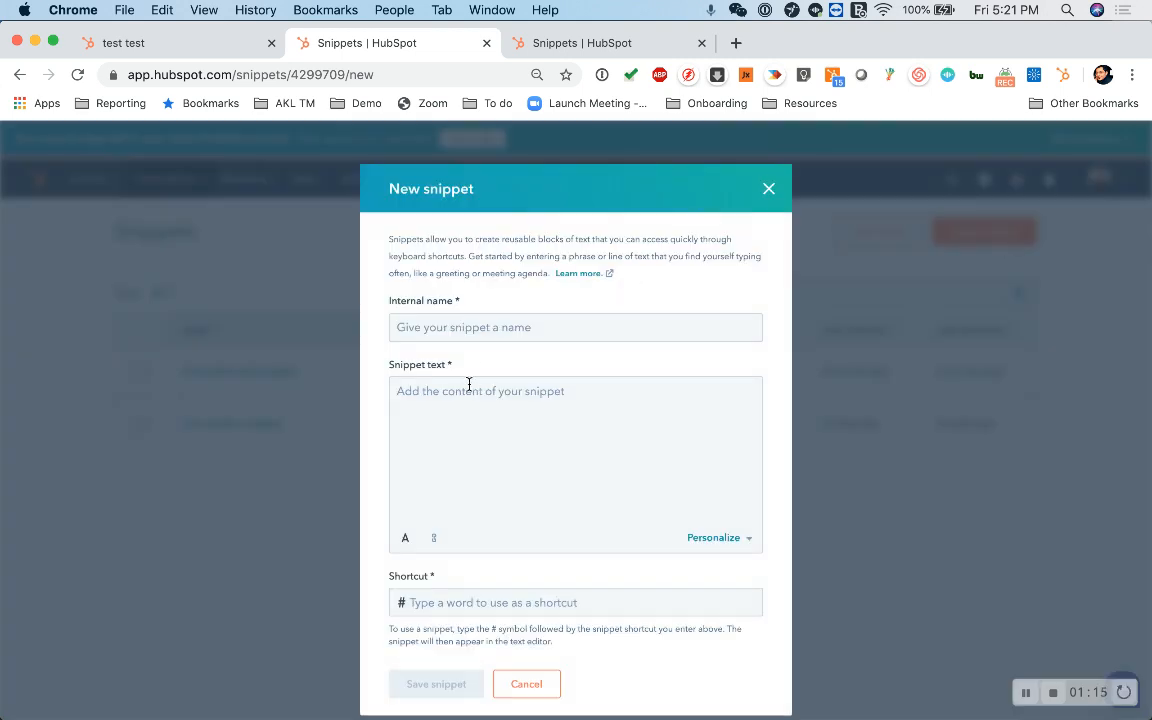
left_click(534, 327)
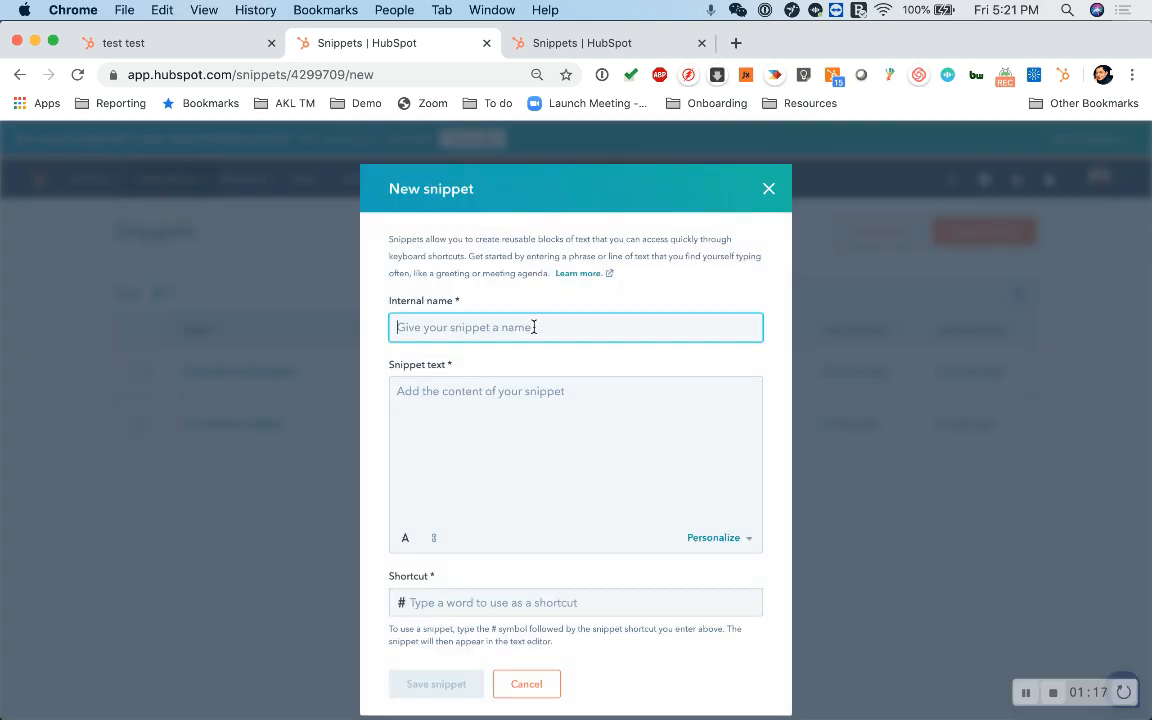
type("Test")
key("Tab")
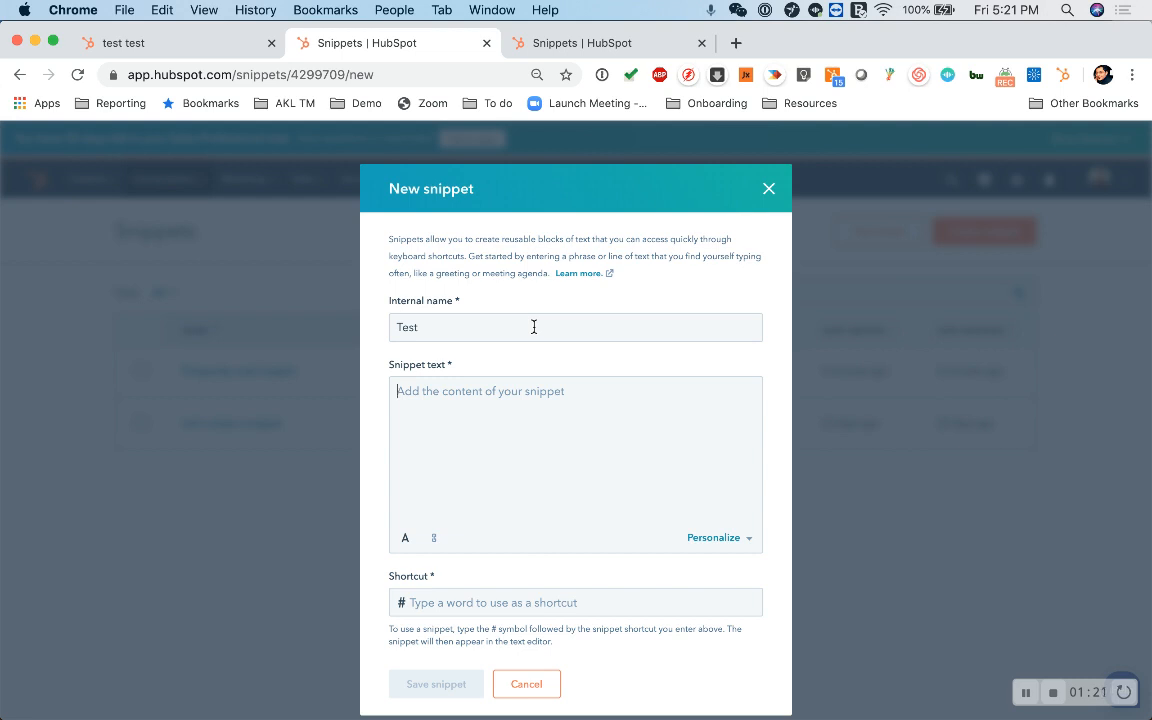
Write the snippet text "I can't wait to see you.", leave a blank line, and add the sign-off "Best," with the sender's first name.
type("I can't")
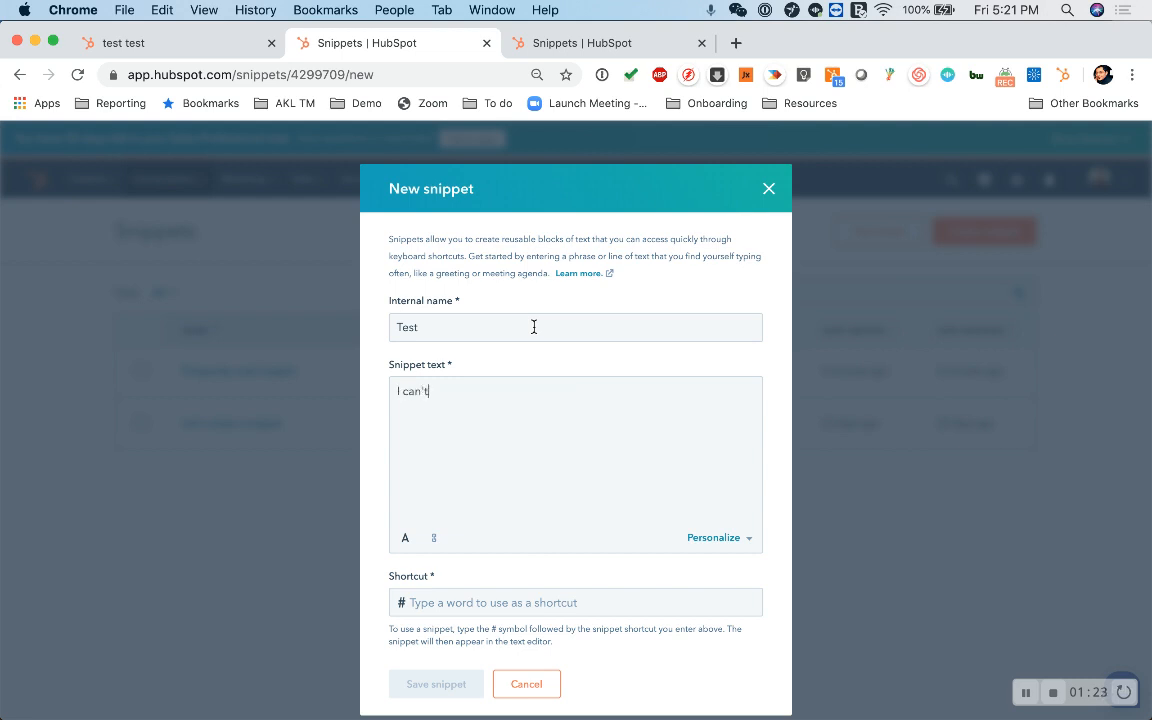
type(" wait to see you")
key("Return")
key("Return")
key("BackSpace")
key("BackSpace")
type(".")
key("Return")
key("Return")
type("Best,")
key("Return")
type("Sahil")
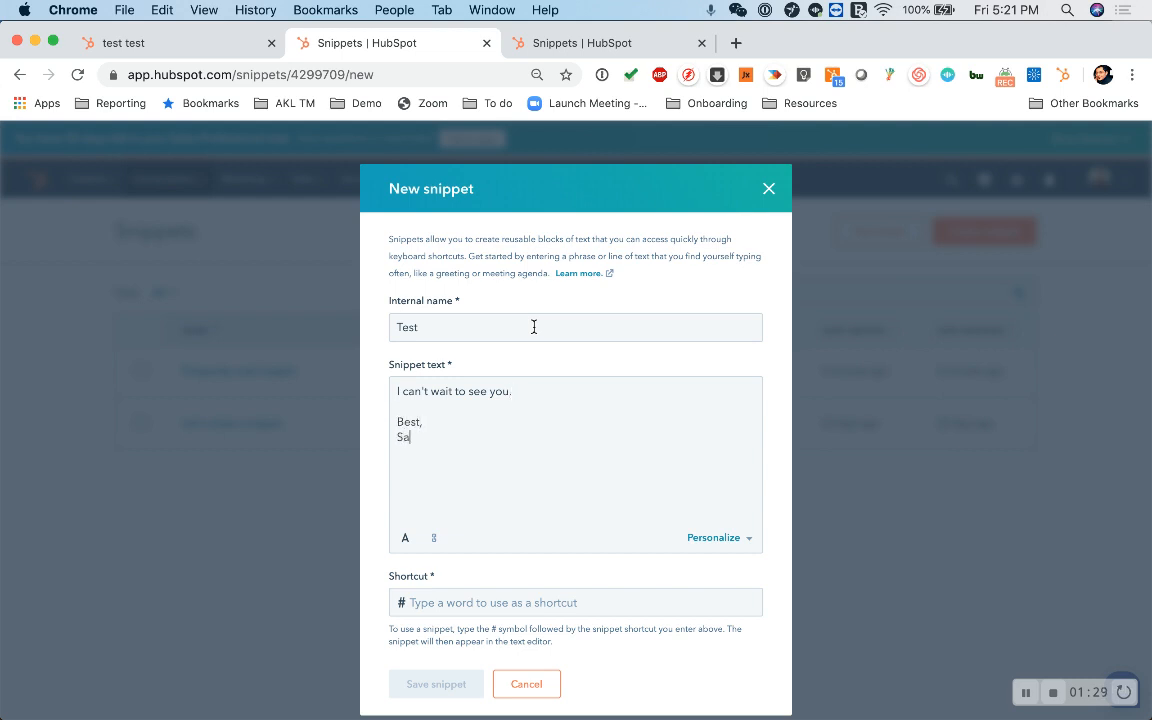
Set the new snippet's shortcut word to "abc".
left_click(454, 597)
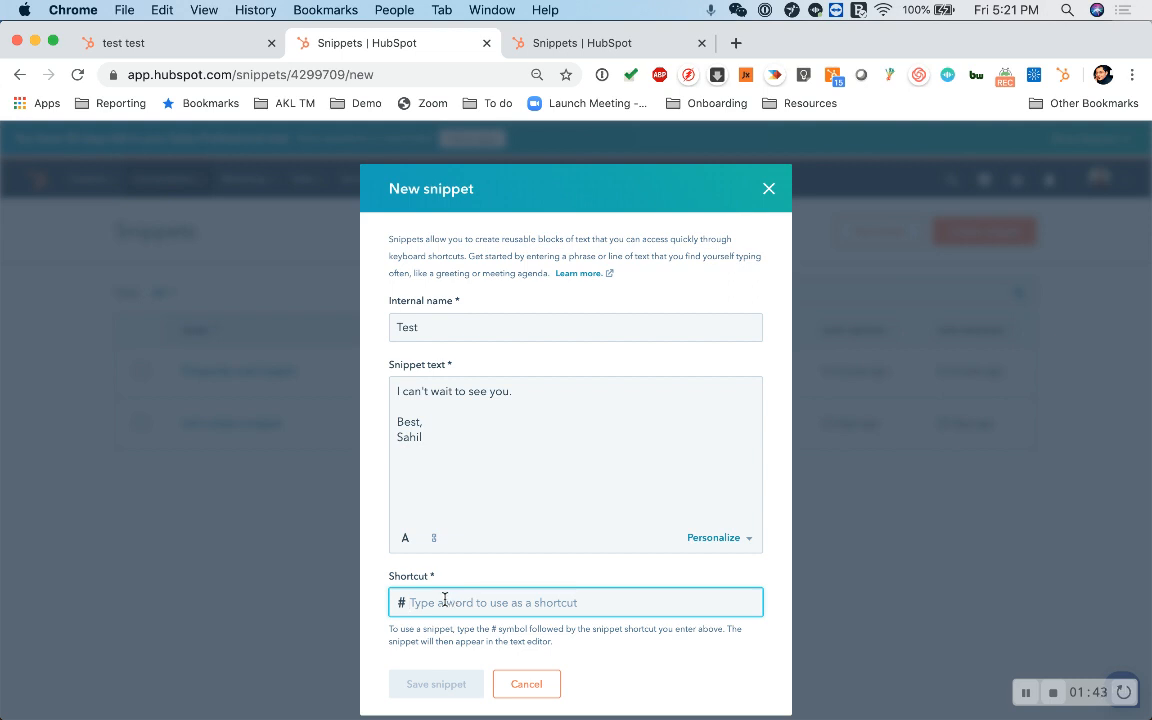
type("abc")
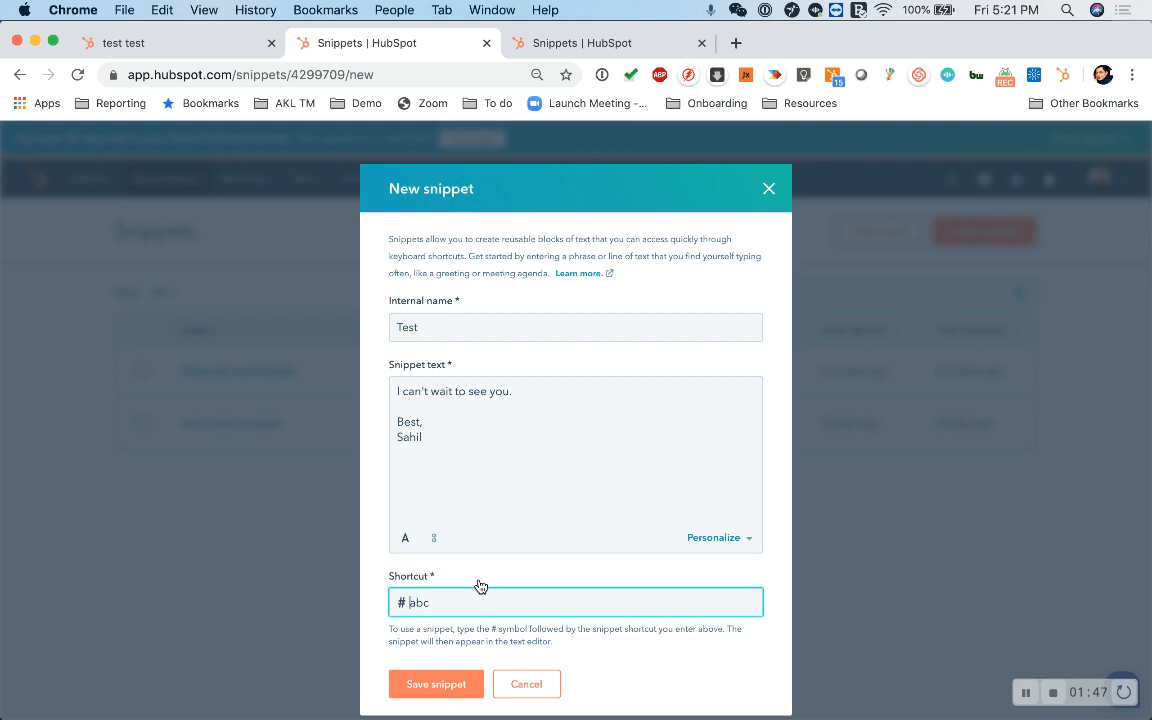
left_click(450, 690)
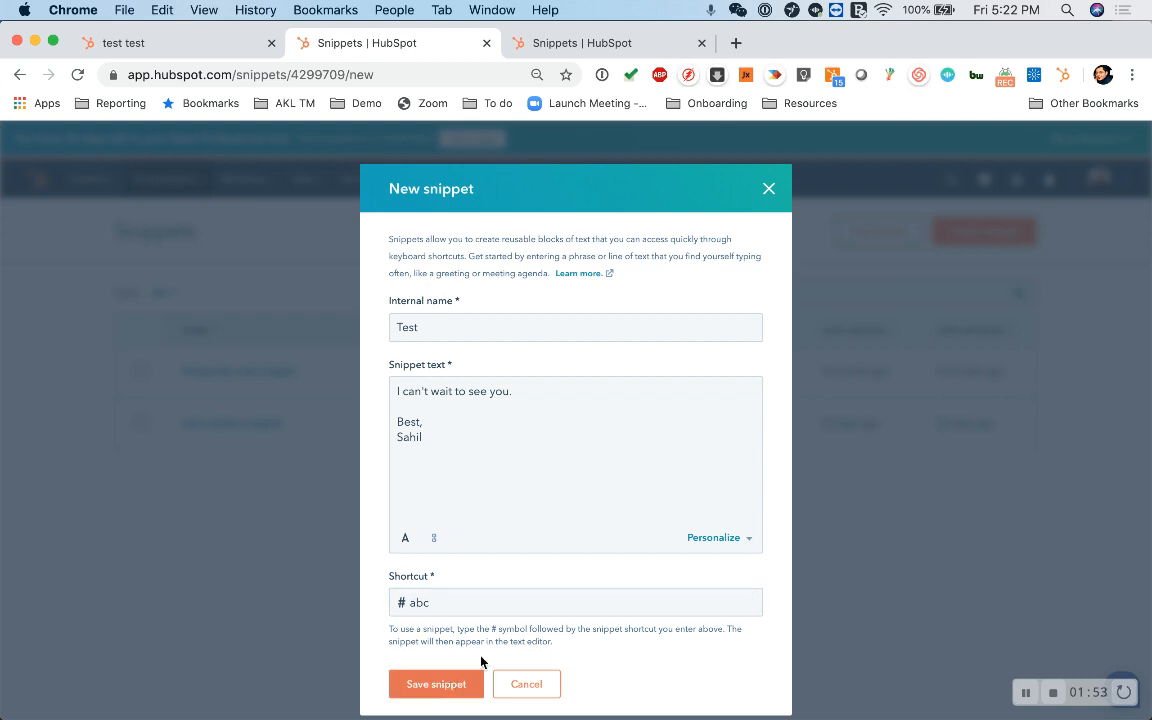
Insert the Contact ID personalization token after the sign-off name in the snippet text and save the snippet.
left_click(747, 540)
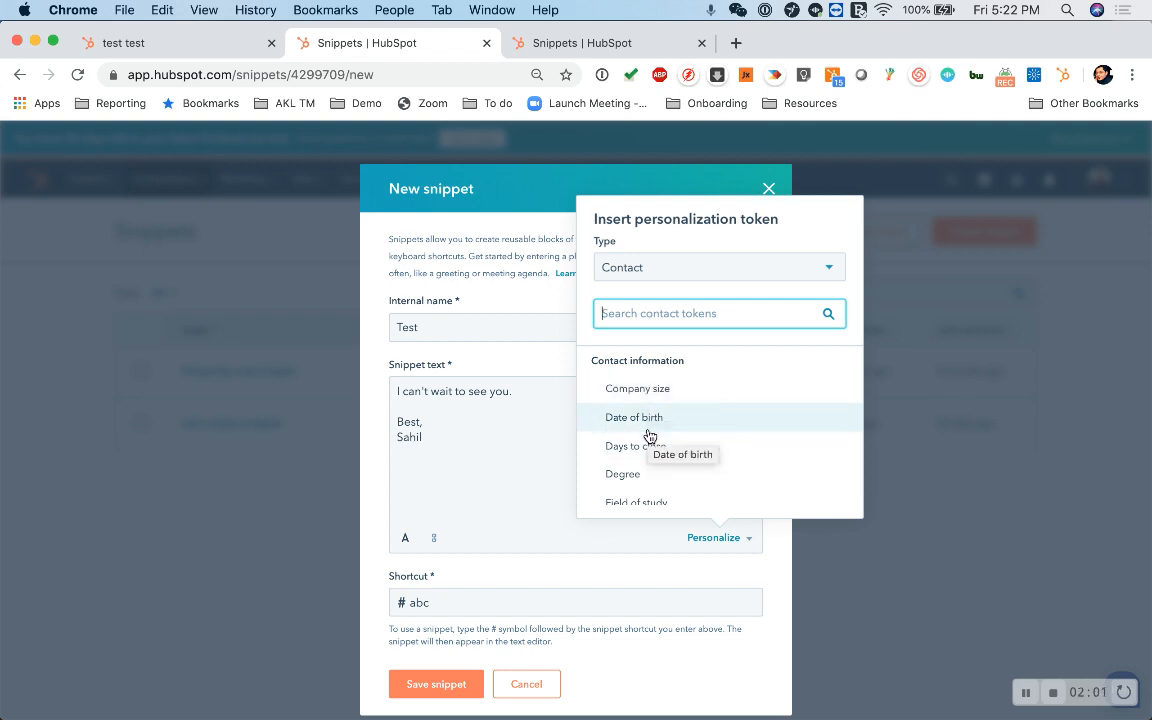
scroll(667, 391, "down", 3)
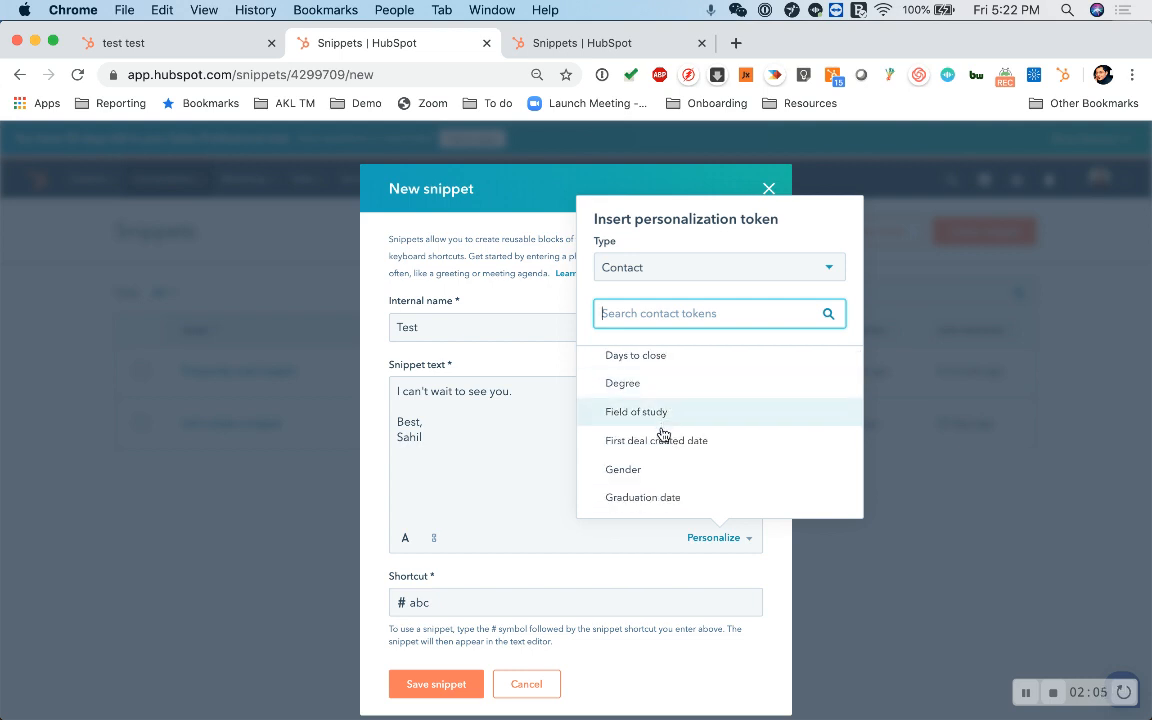
scroll(676, 500, "down", 1)
scroll(626, 430, "up", 1)
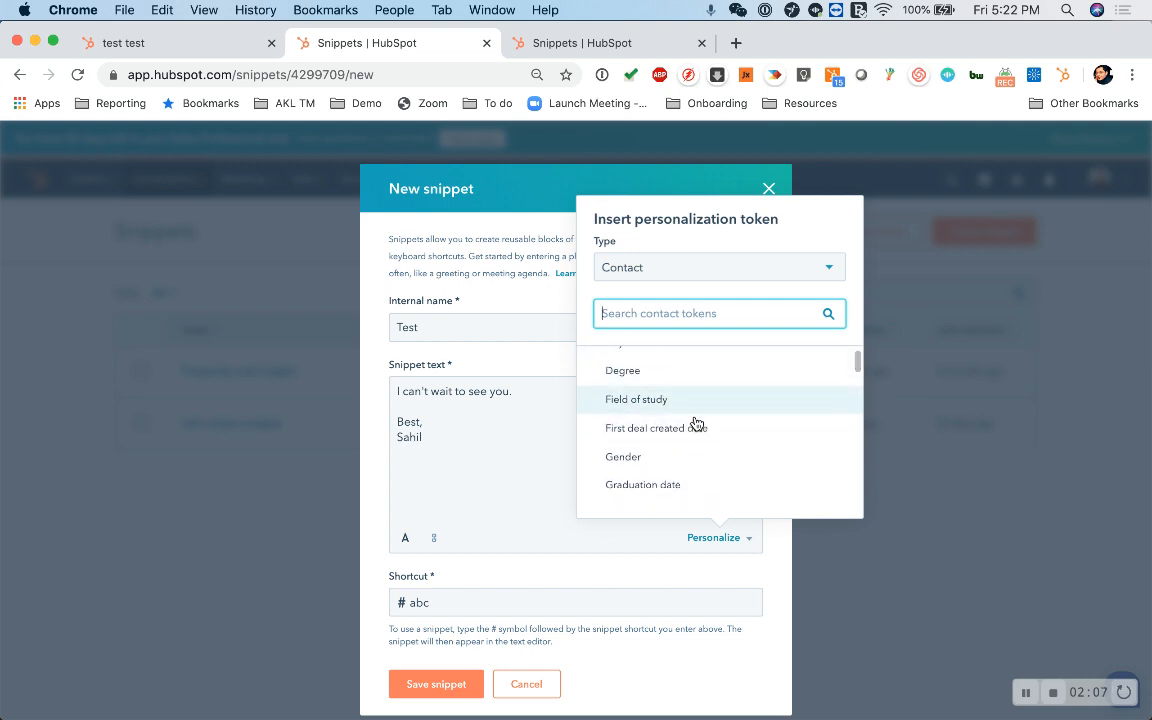
scroll(690, 428, "down", 10)
scroll(651, 471, "down", 8)
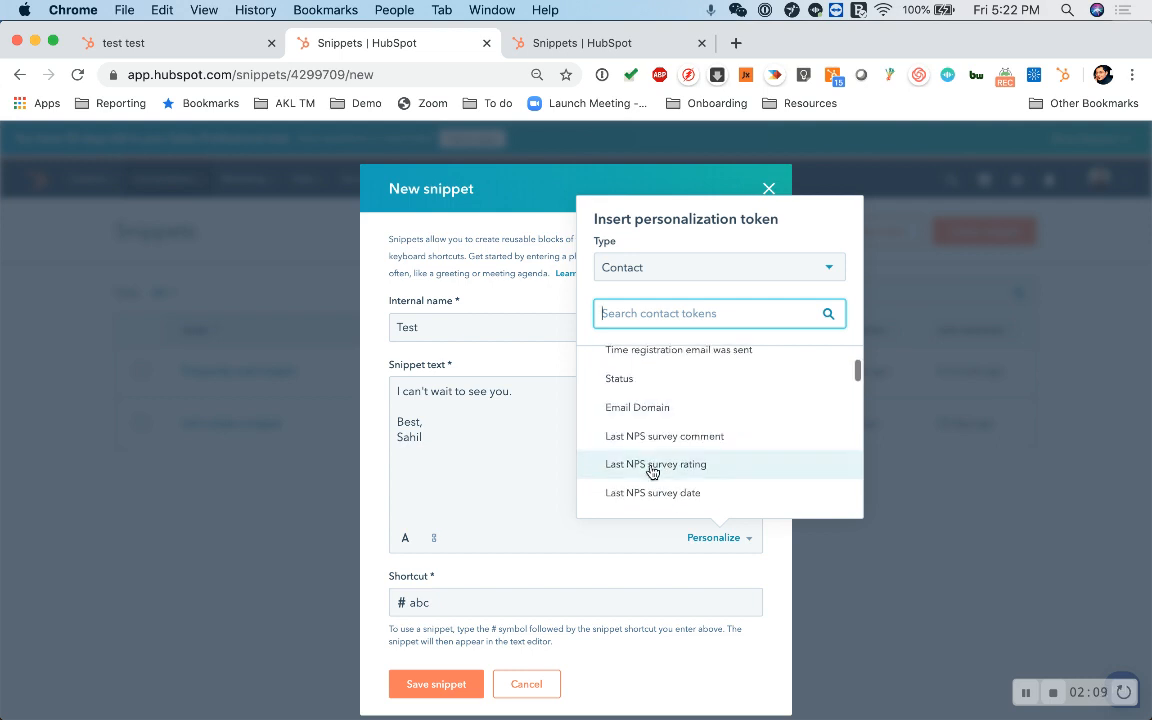
scroll(648, 360, "up", 1)
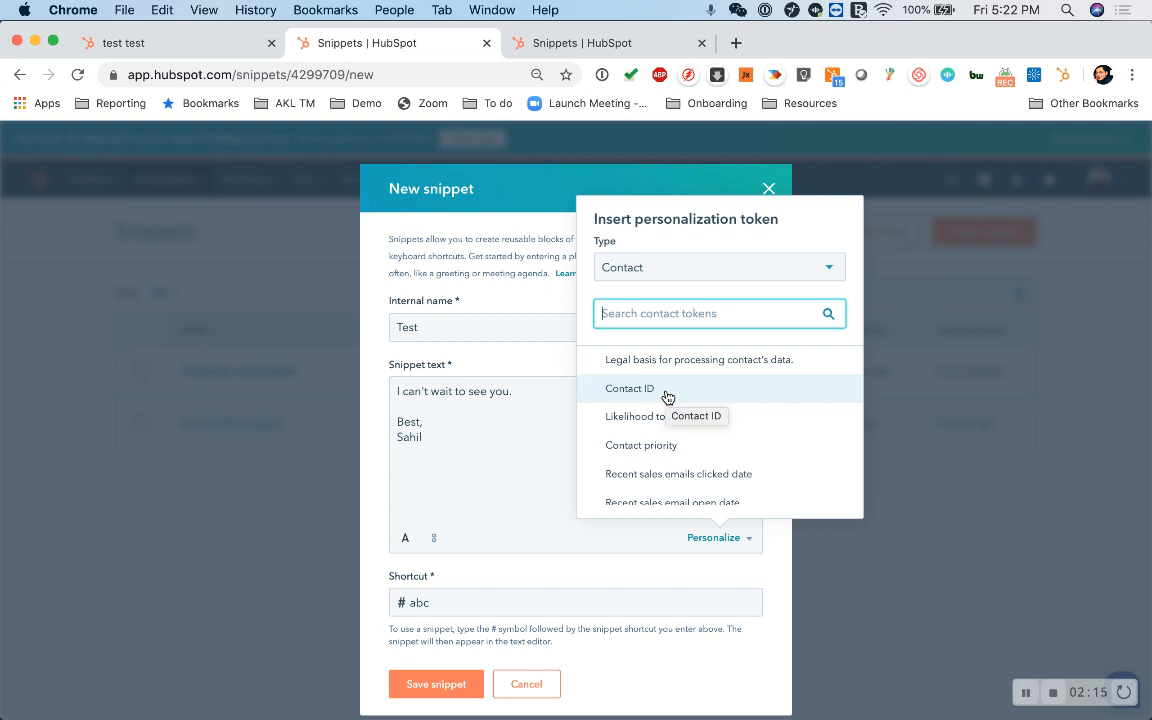
left_click(665, 396)
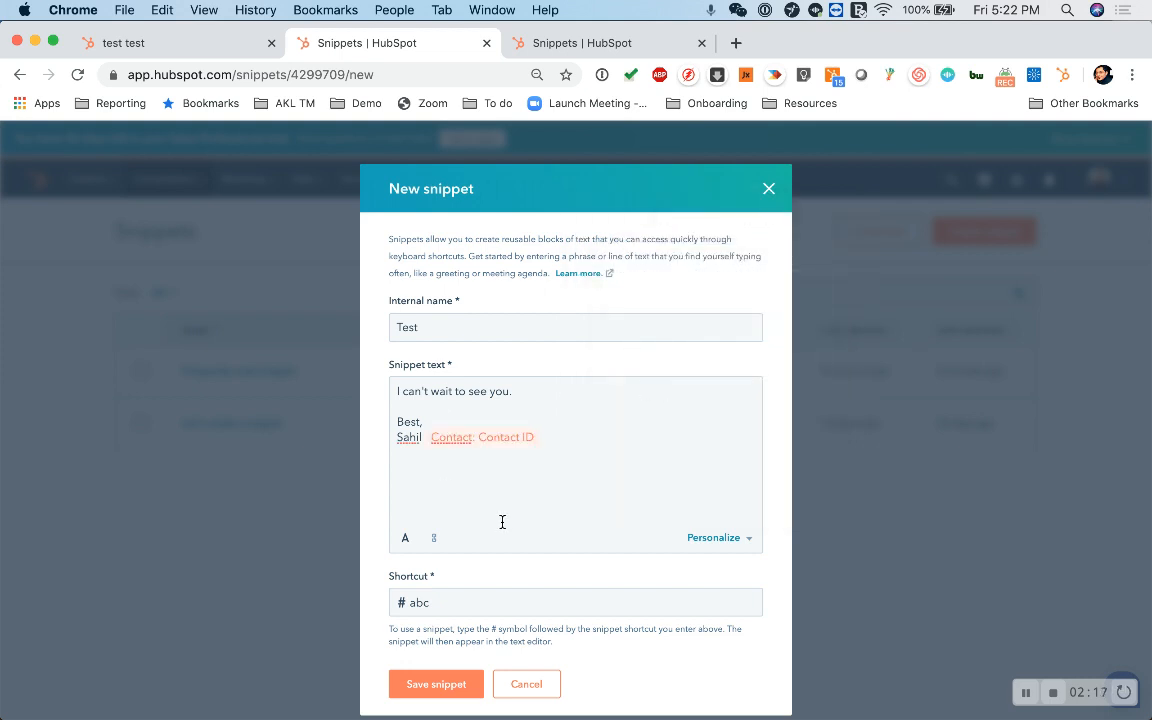
left_click(450, 686)
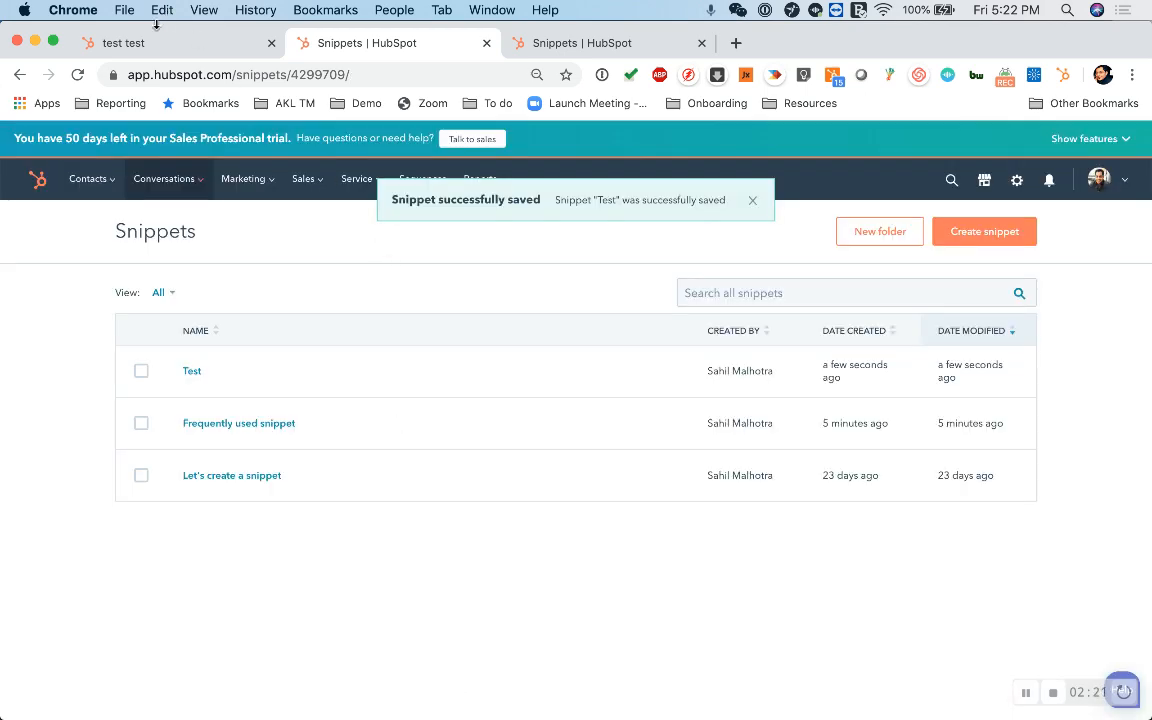
Return to the contact record, close and restart the email to the contact, and delete all of its body text.
left_click(161, 46)
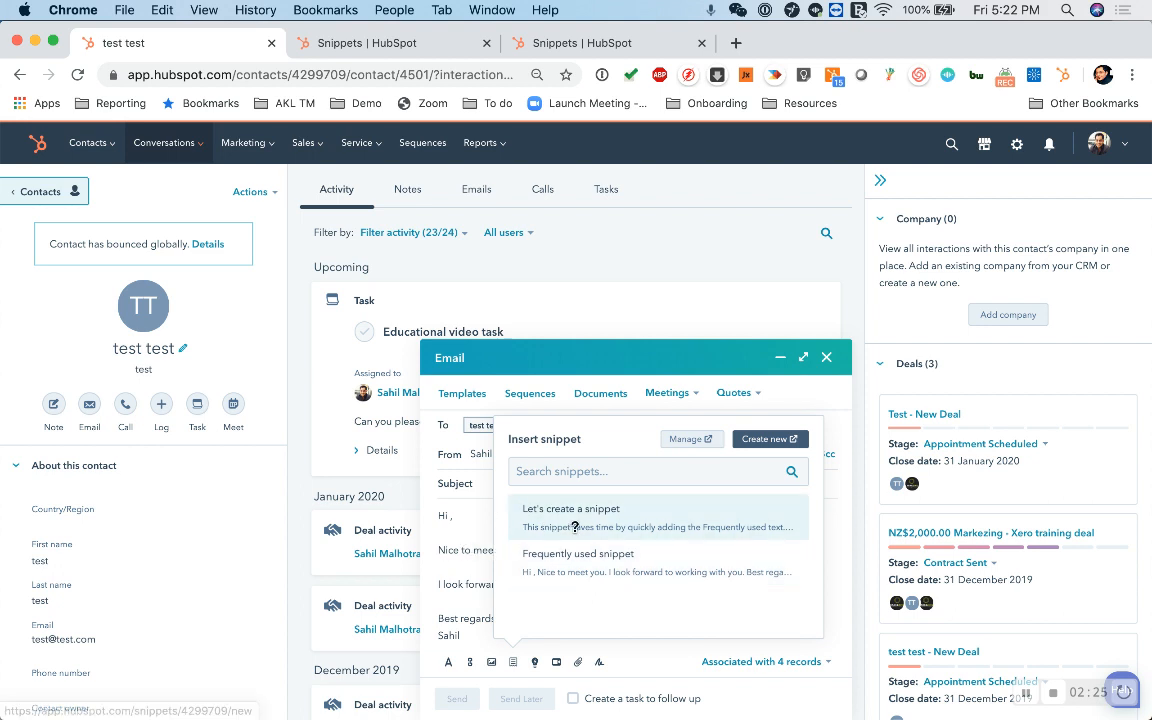
left_click(477, 517)
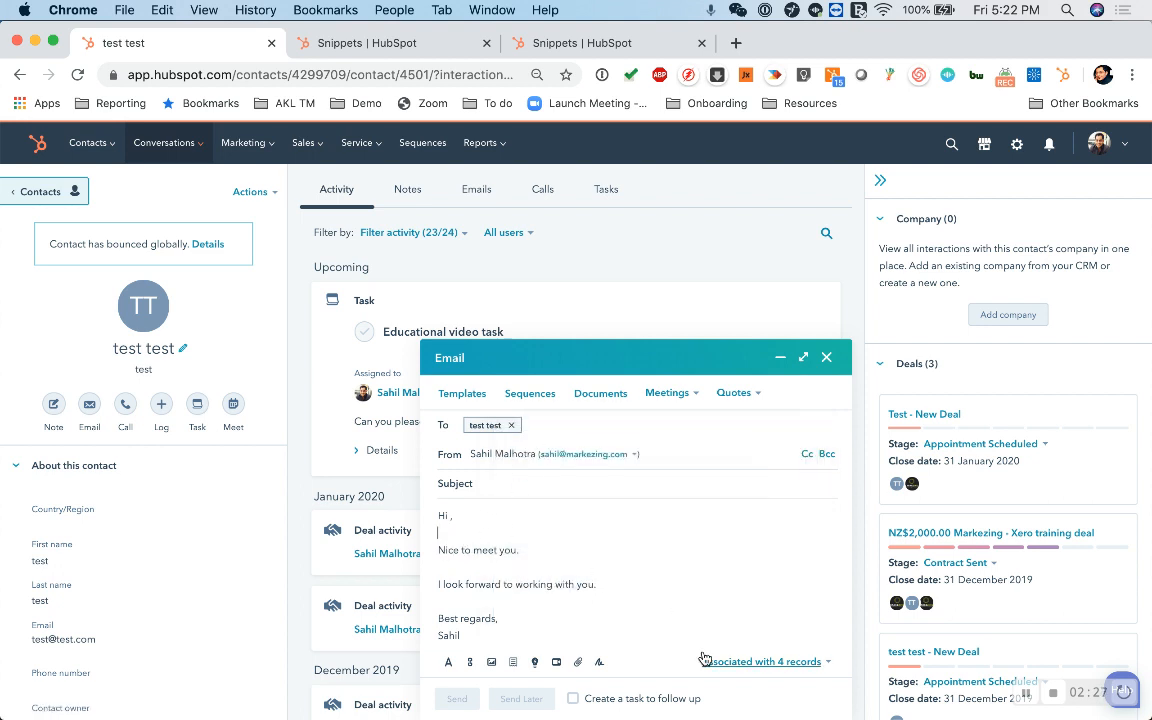
left_click(826, 357)
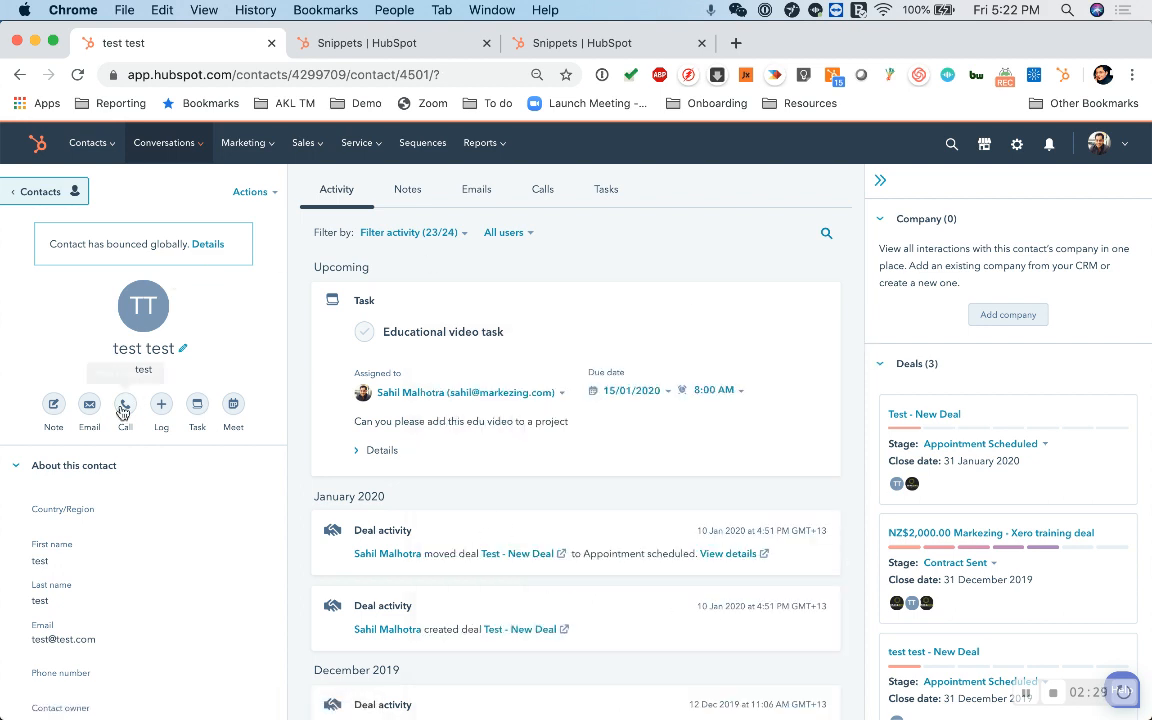
left_click(89, 406)
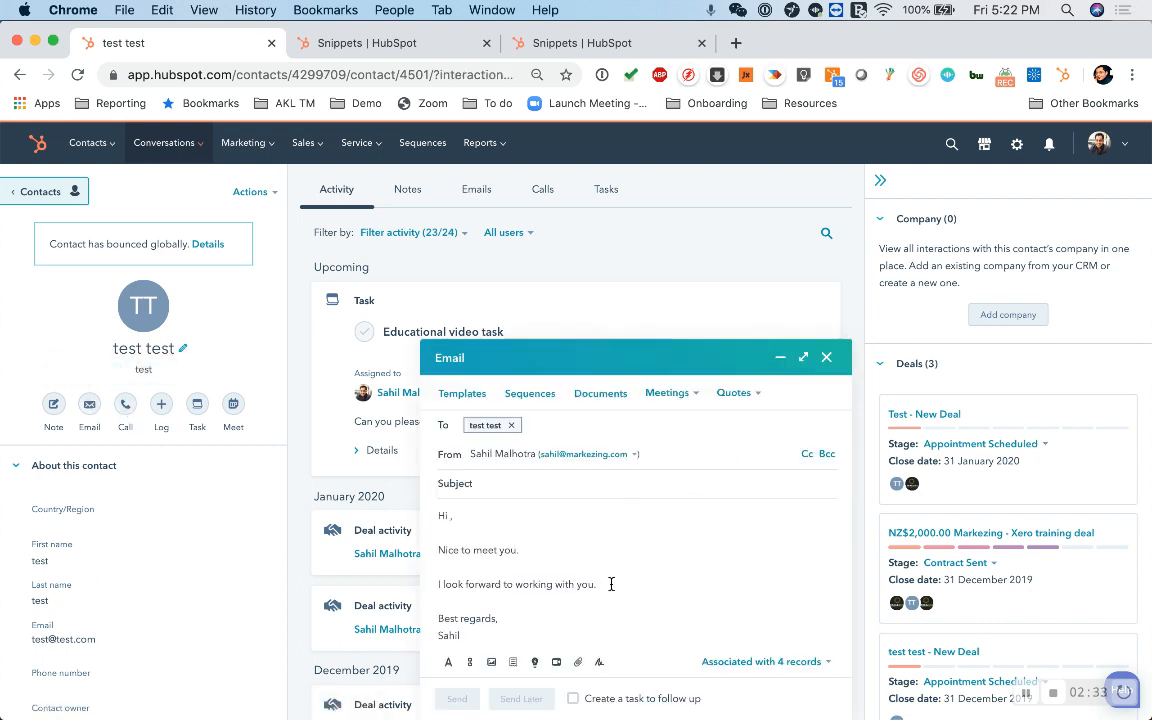
left_click(580, 594)
key("ctrl+a")
key("BackSpace")
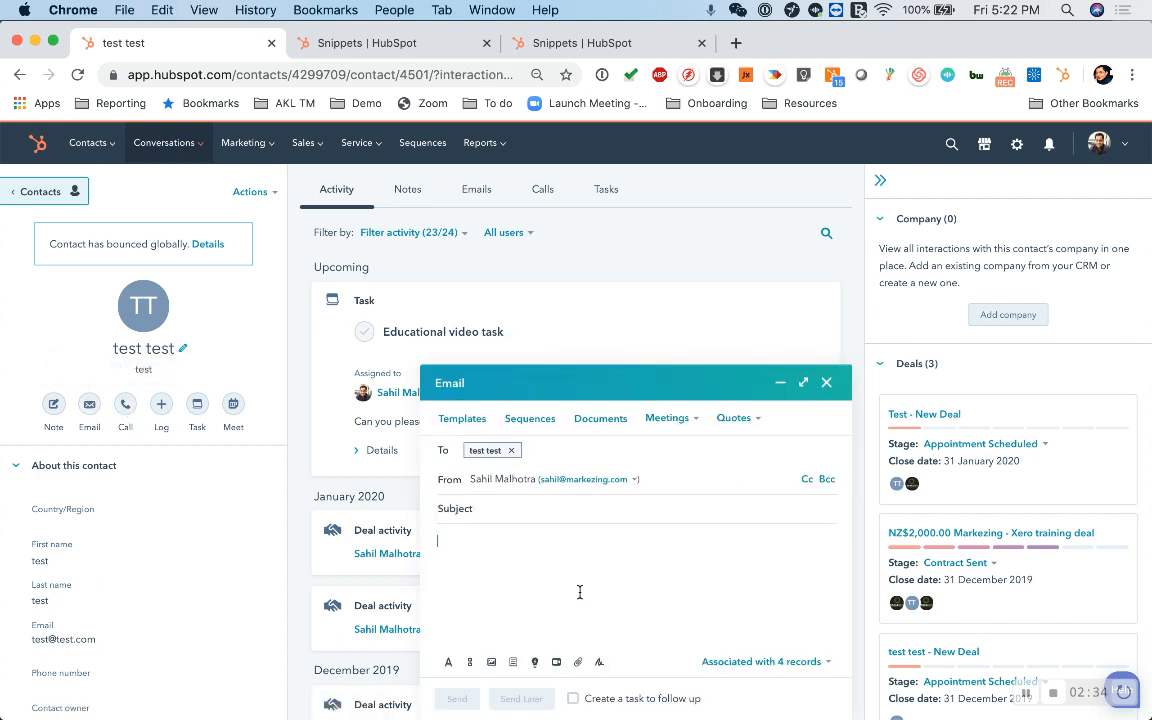
Insert the "Test" snippet into the empty email body.
left_click(513, 663)
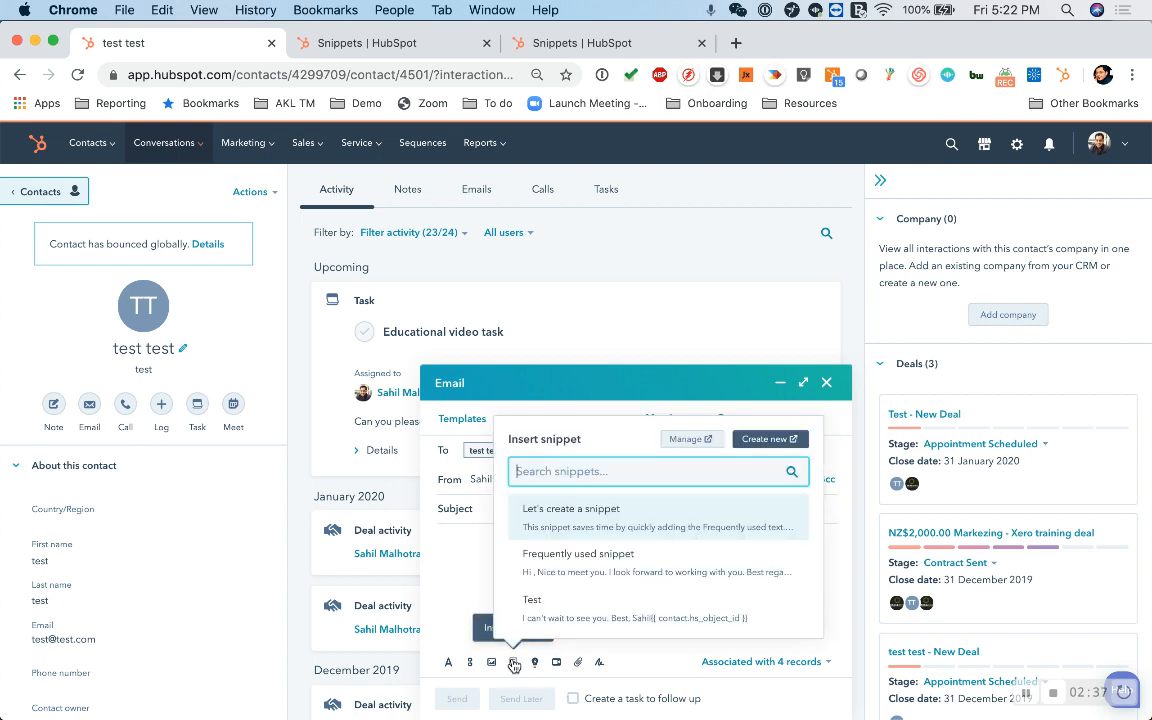
scroll(653, 547, "down", 1)
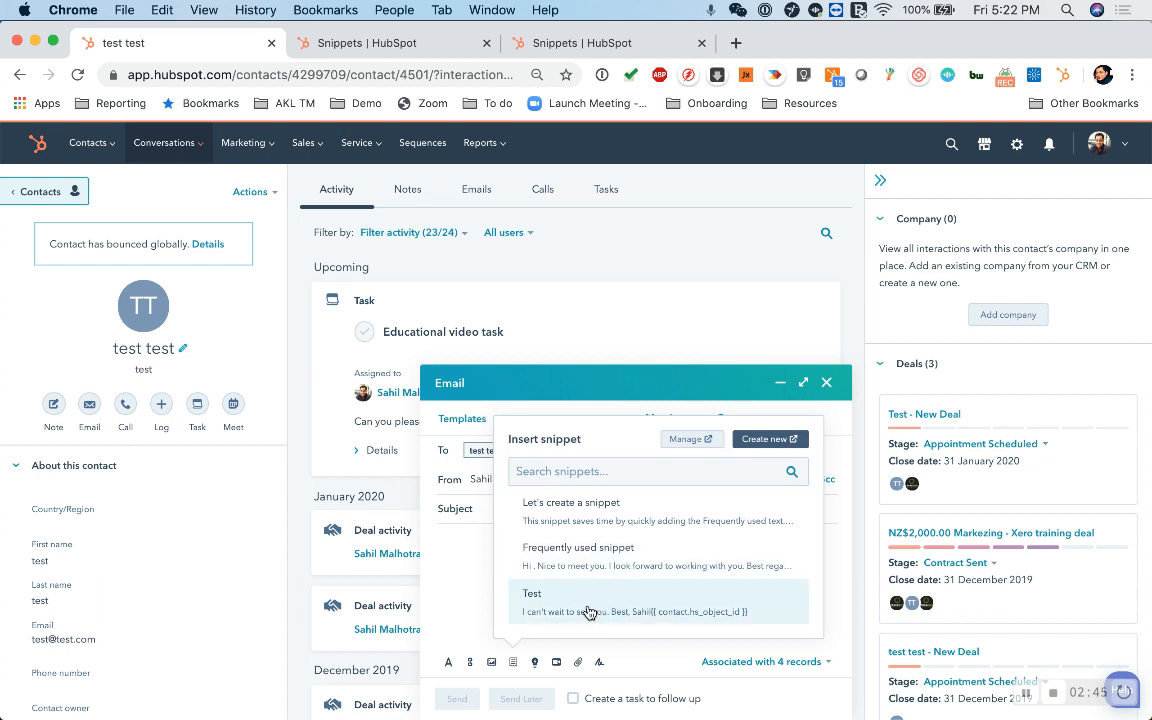
scroll(595, 620, "up", 1)
scroll(605, 620, "down", 1)
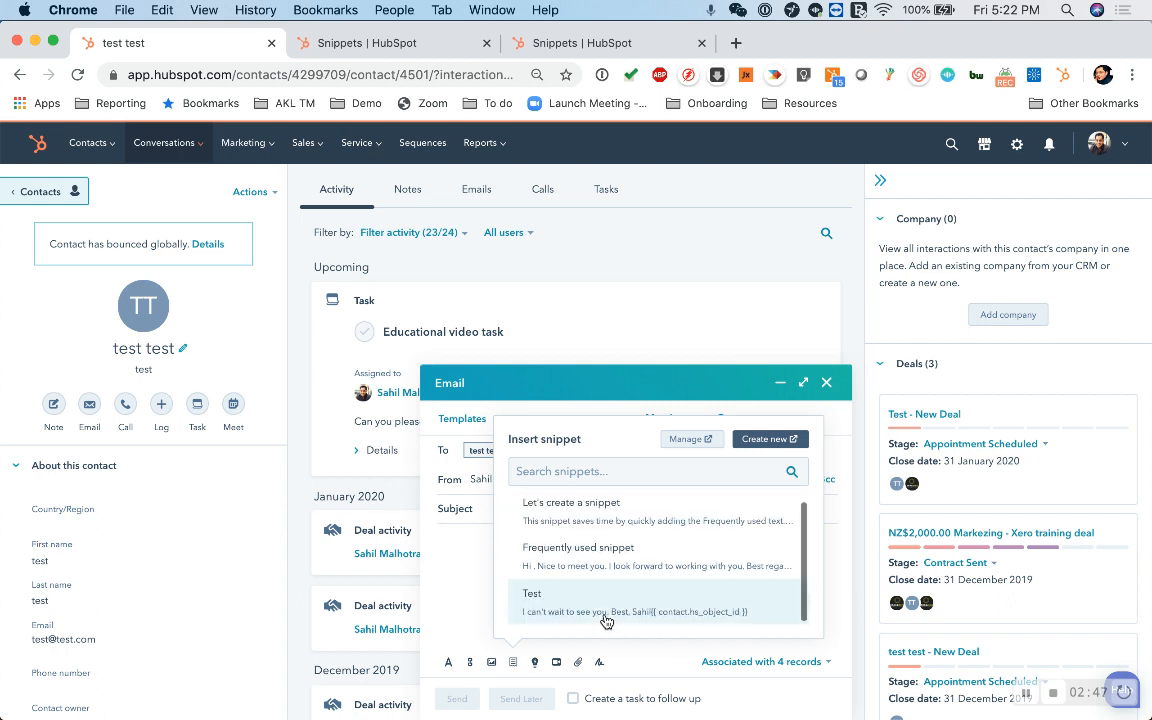
left_click(601, 612)
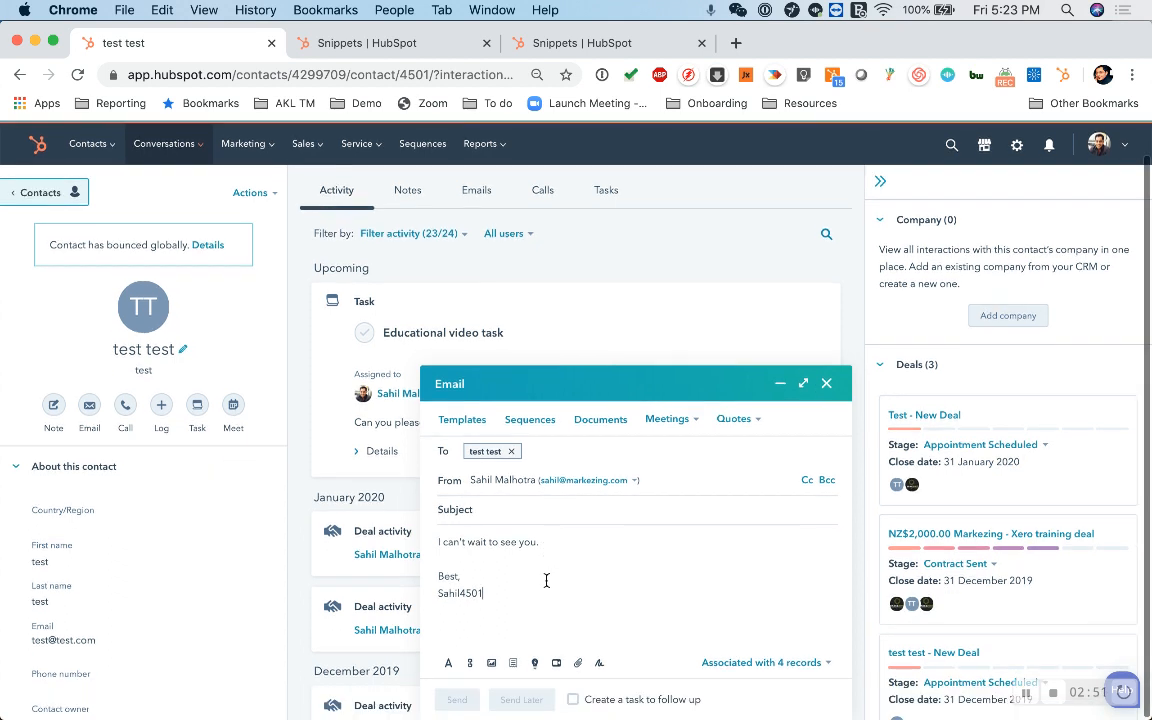
Delete the contact ID number that follows the sign-off name in the email body.
key("BackSpace")
key("BackSpace")
key("BackSpace")
key("BackSpace")
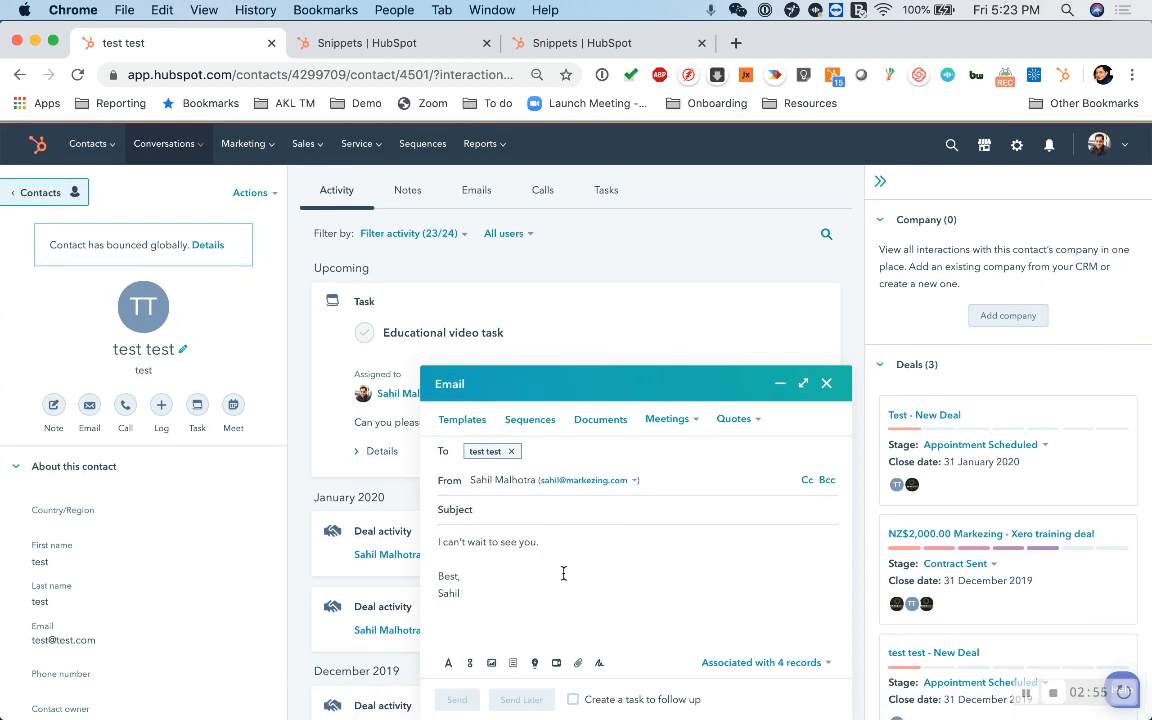
Insert the "Frequently used snippet" after the sign-off name in the email body.
left_click(515, 664)
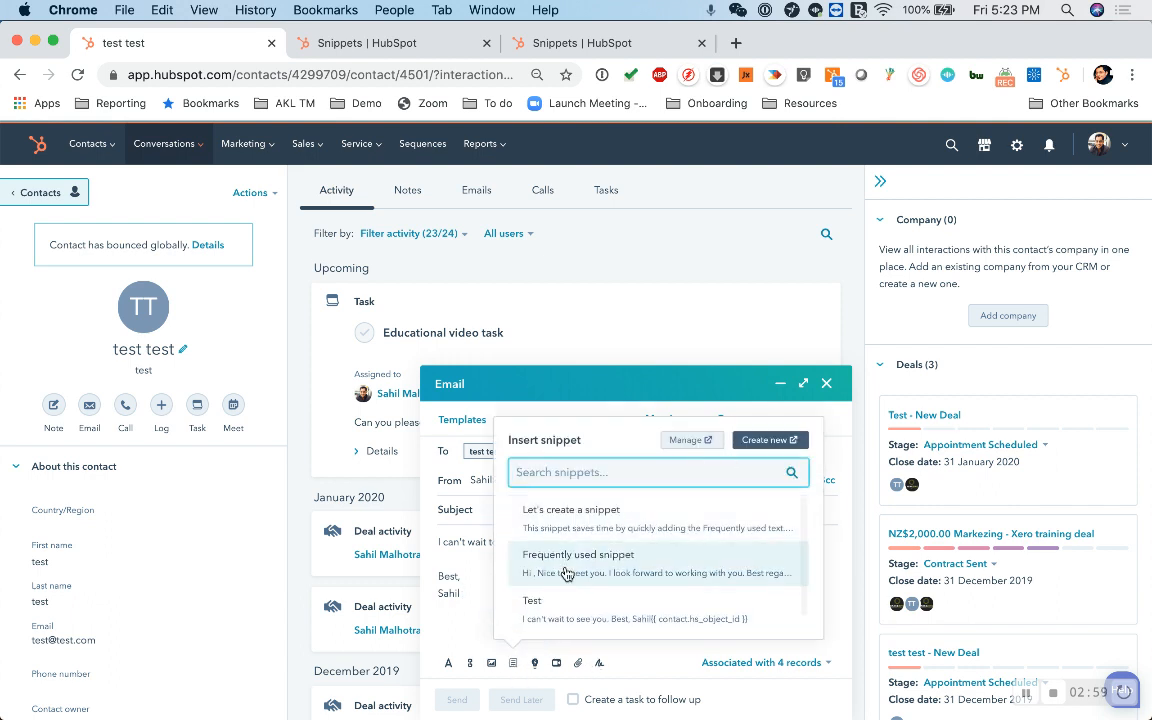
left_click(530, 567)
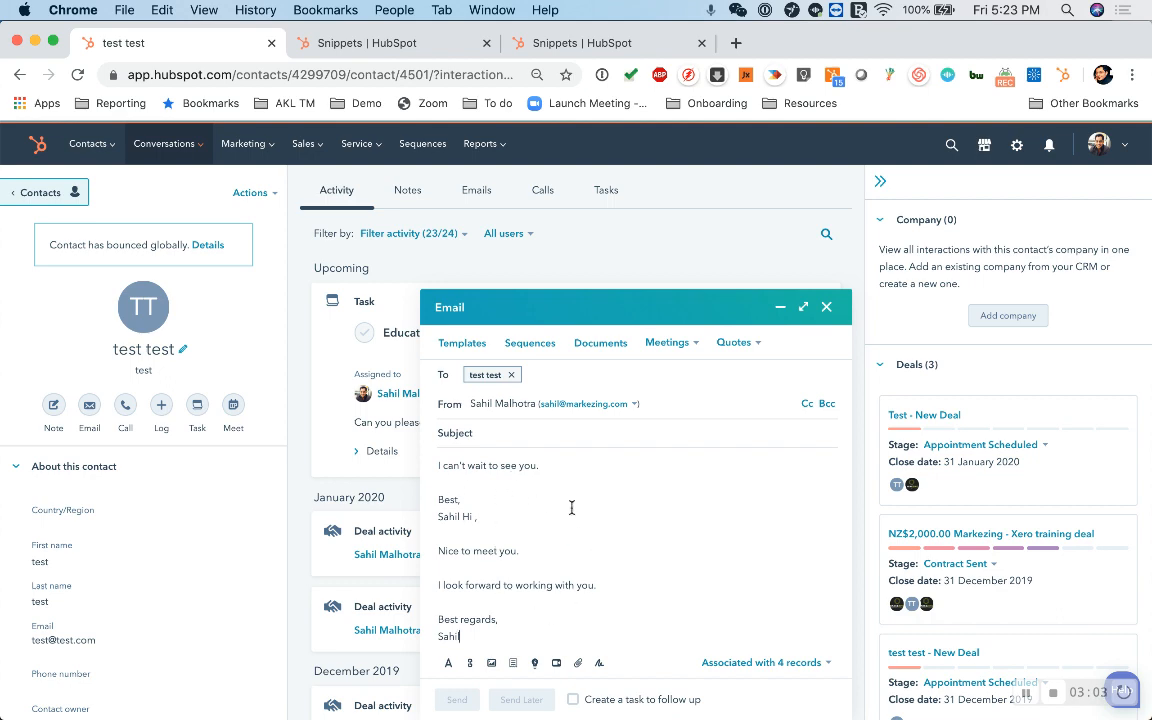
scroll(575, 510, "down", 1)
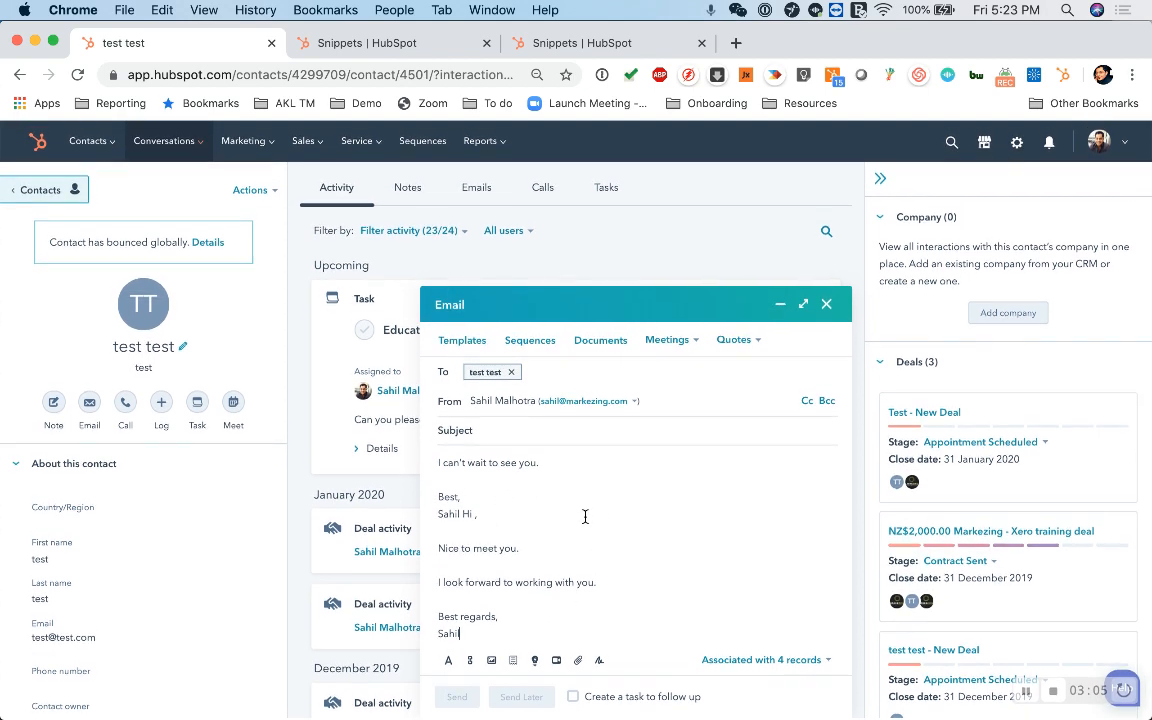